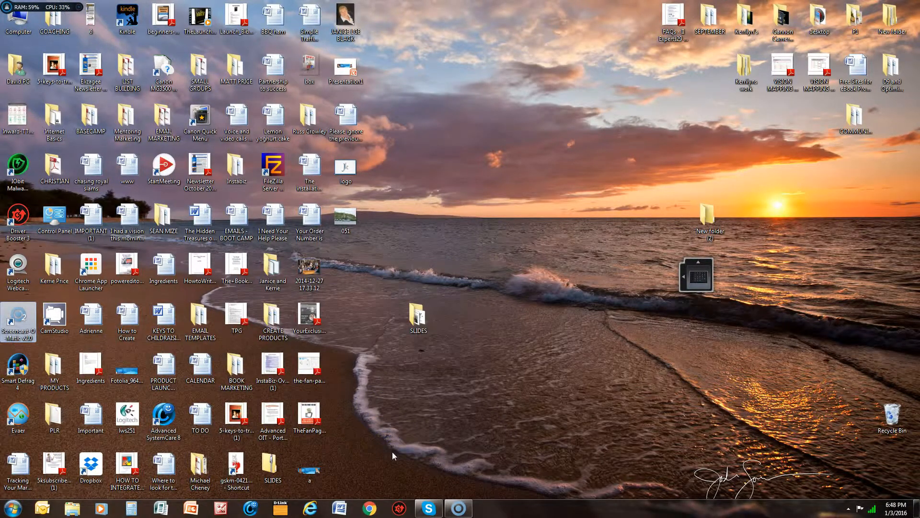
Step: Open the Pictures library from the desktop
left_click(392, 451)
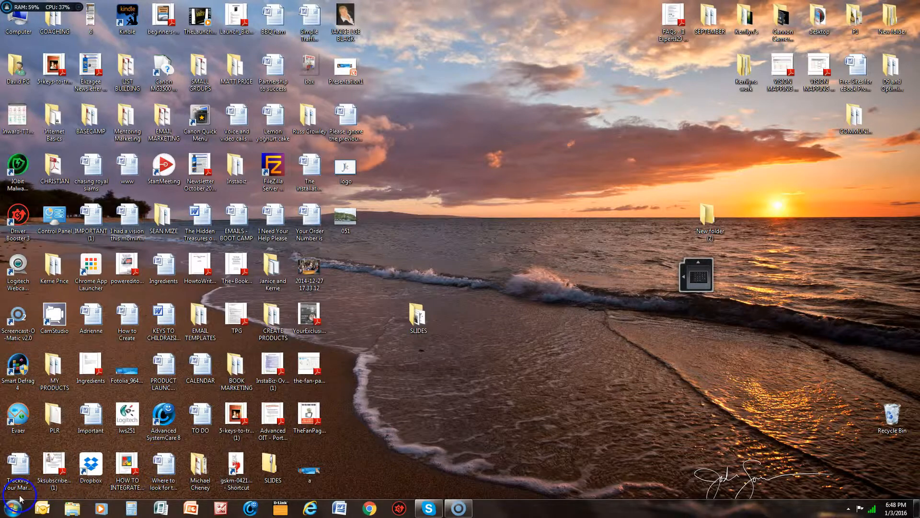
left_click(10, 503)
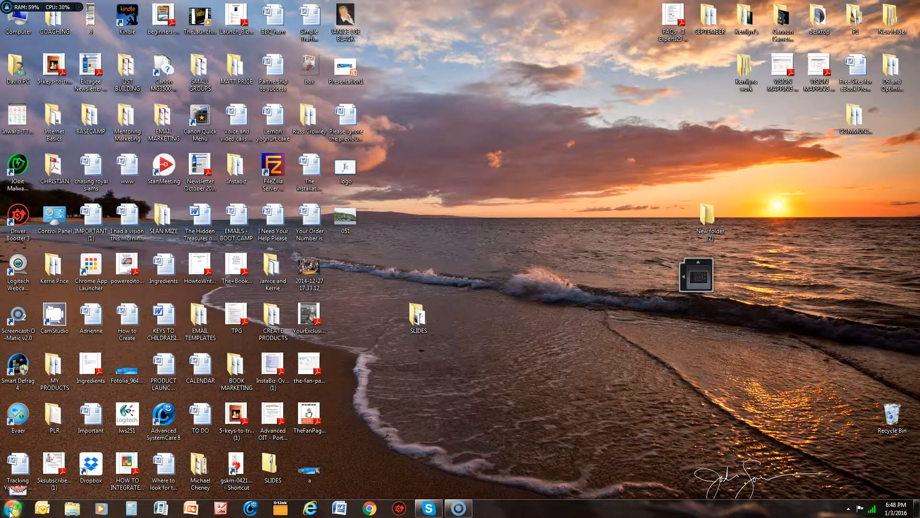
left_click(11, 511)
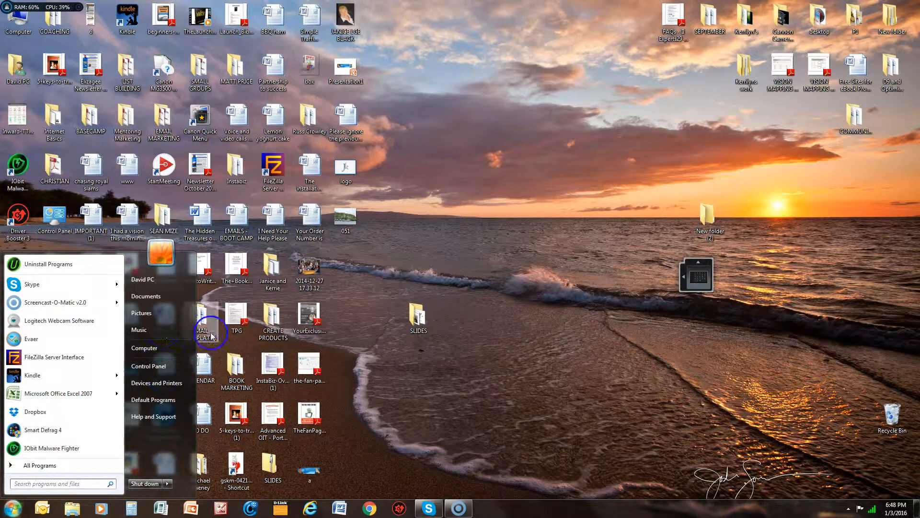
left_click(154, 314)
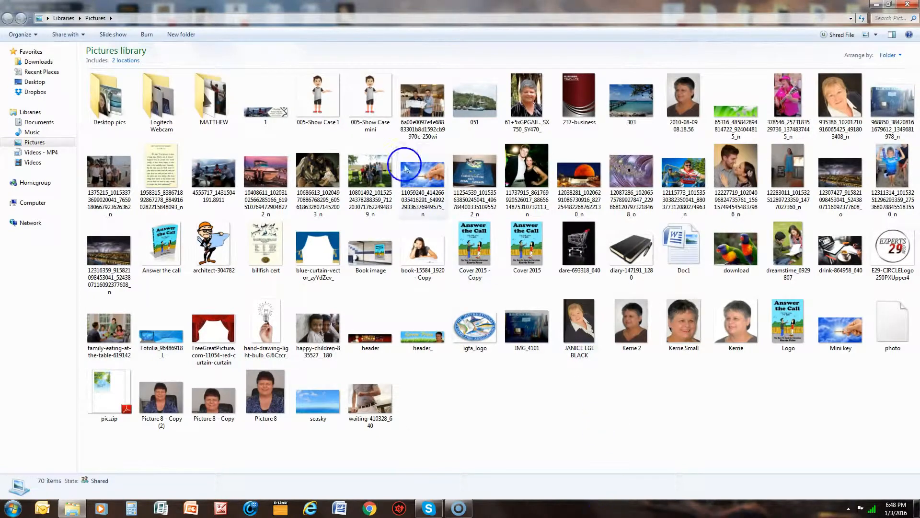
Step: Open the sailboat photo 051 from the Pictures library in Microsoft Office Picture Manager
left_click(477, 102)
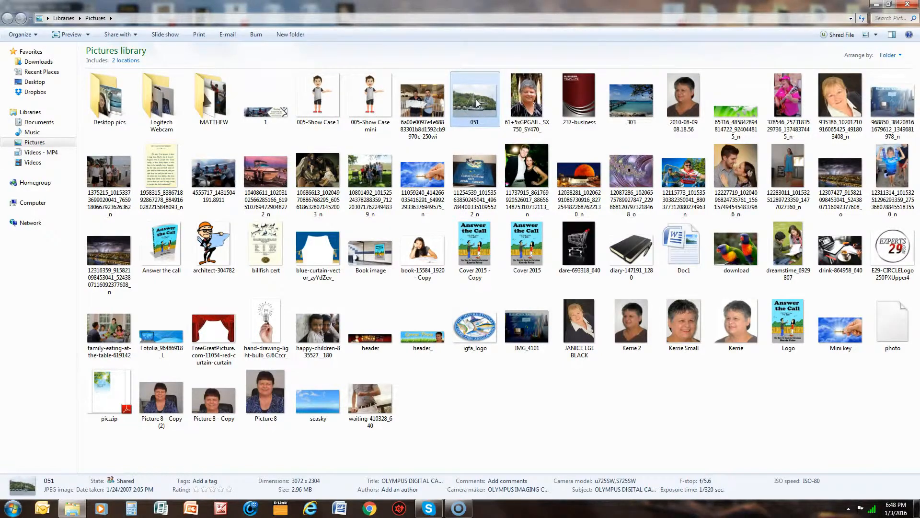
right_click(477, 102)
left_click(499, 235)
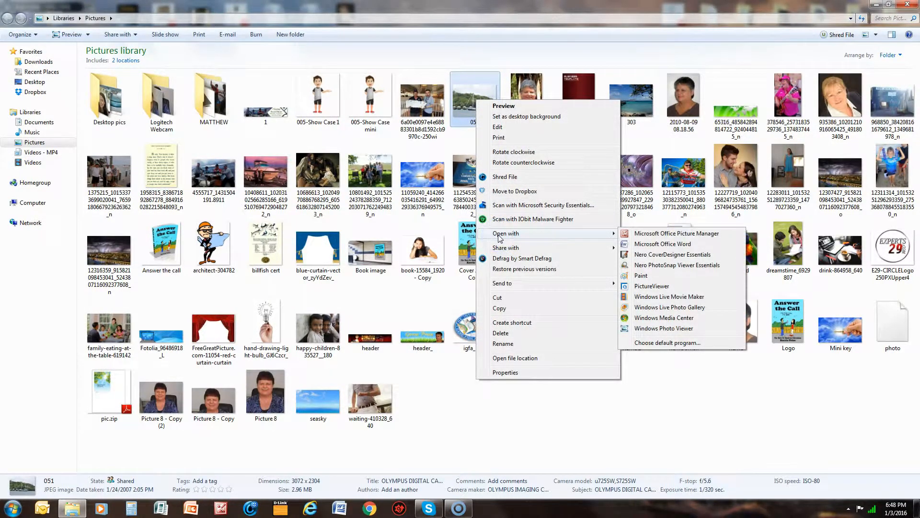
left_click(662, 234)
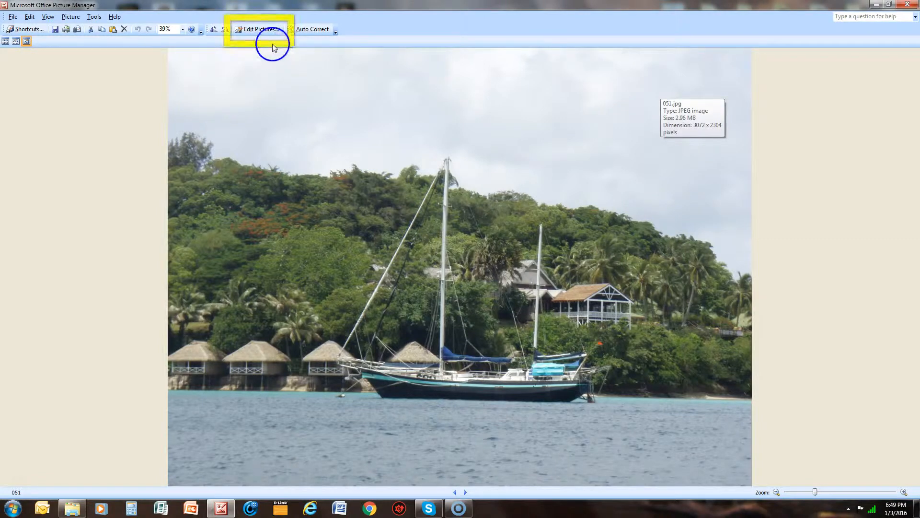
Step: Raise the photo's contrast to 30 using the brightness and contrast editing tools
left_click(264, 30)
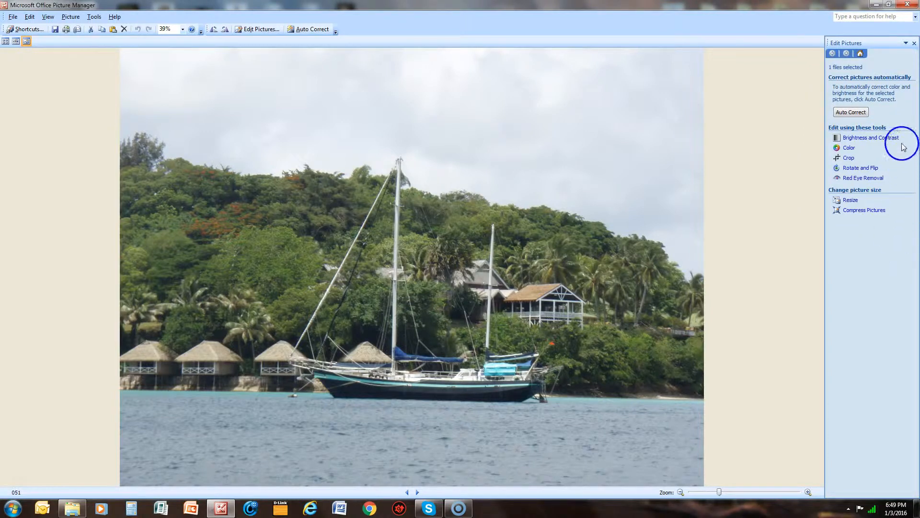
left_click(870, 139)
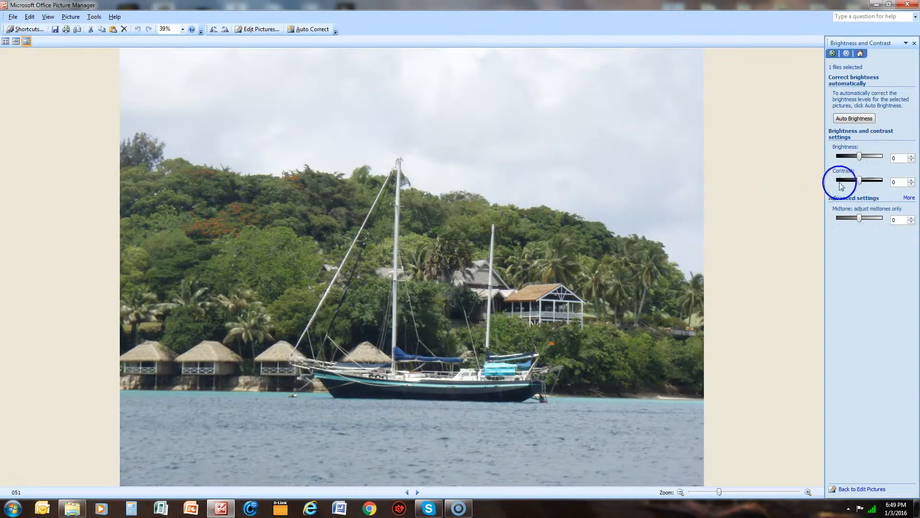
left_click(867, 180)
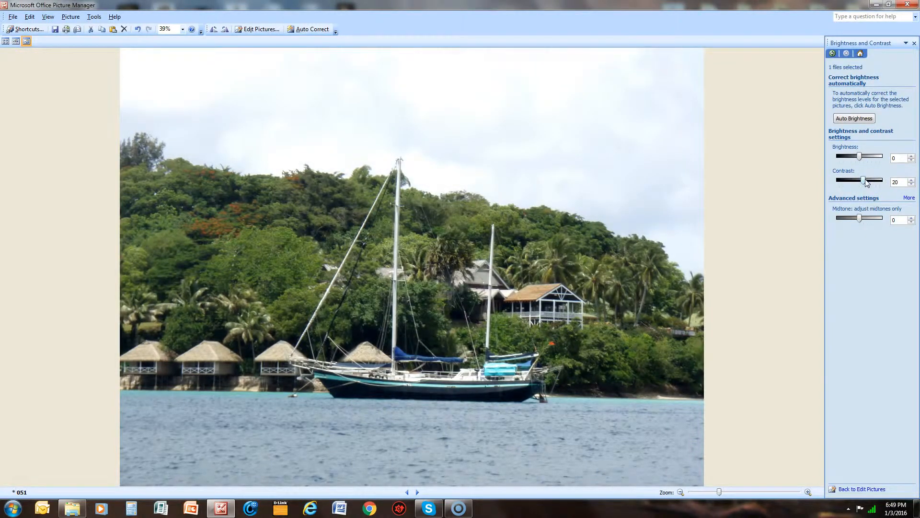
left_click(868, 179)
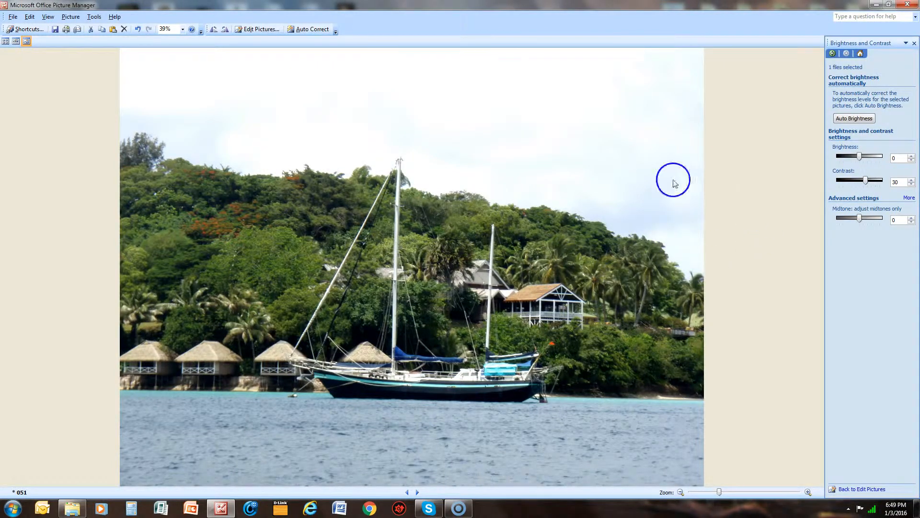
Step: Crop the photo by about 46 pixels on the left, 323 on the right, 429 at the top and 96 at the bottom
left_click(256, 29)
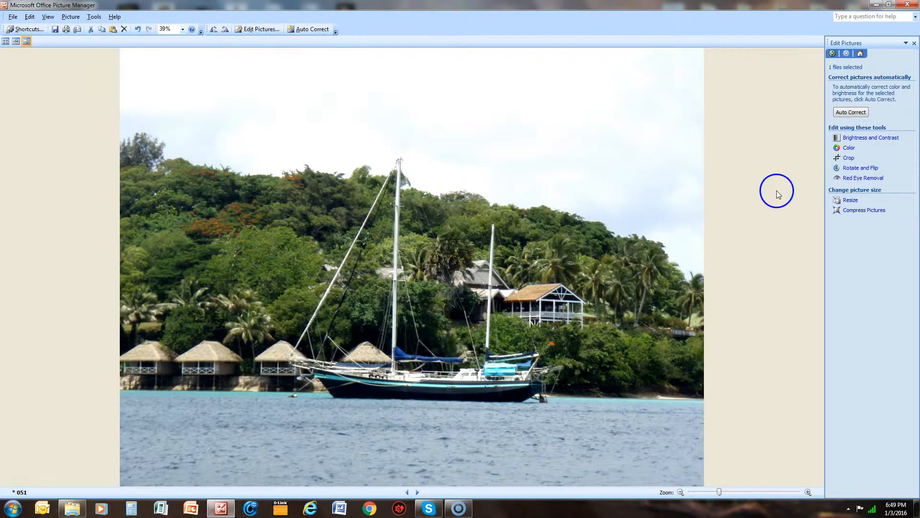
left_click(849, 158)
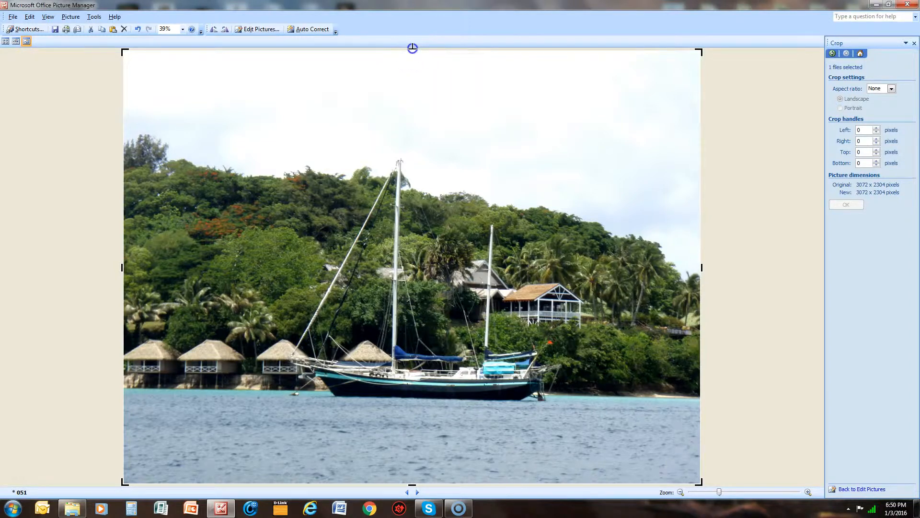
left_click_drag(412, 48, 412, 127)
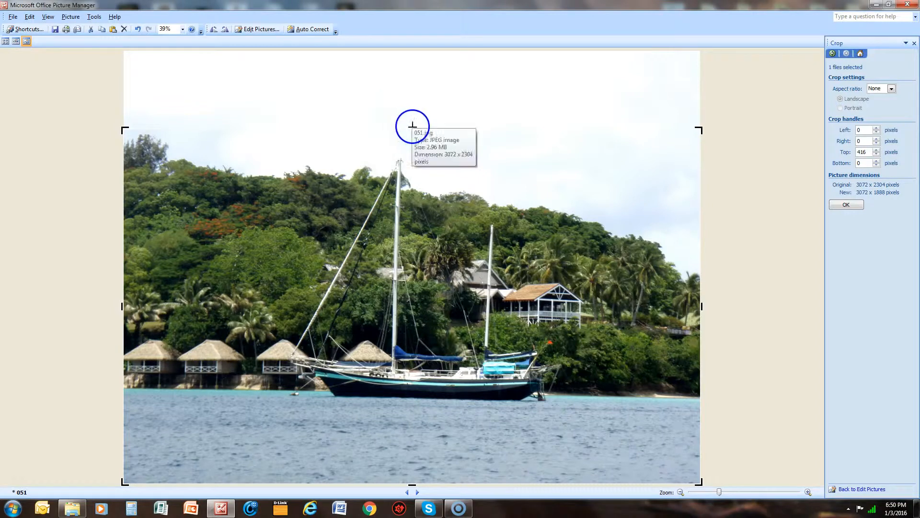
left_click_drag(412, 125, 414, 47)
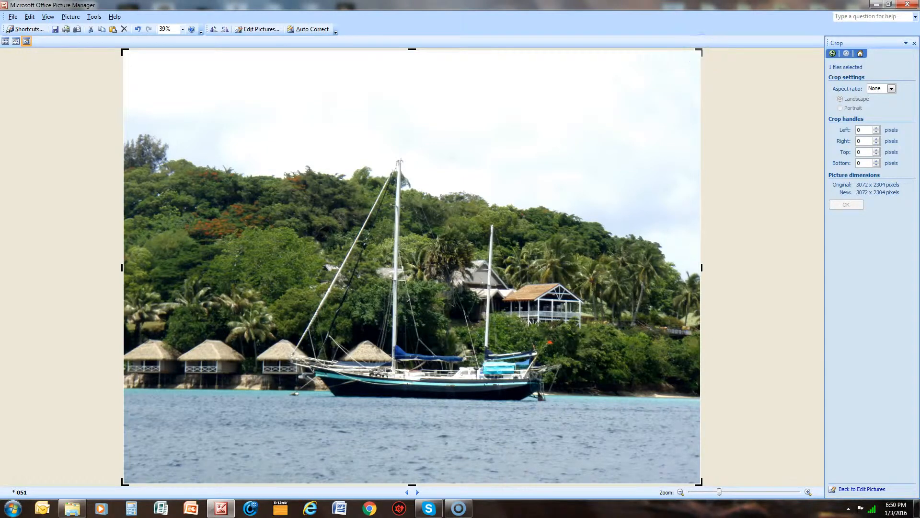
left_click_drag(700, 50, 629, 135)
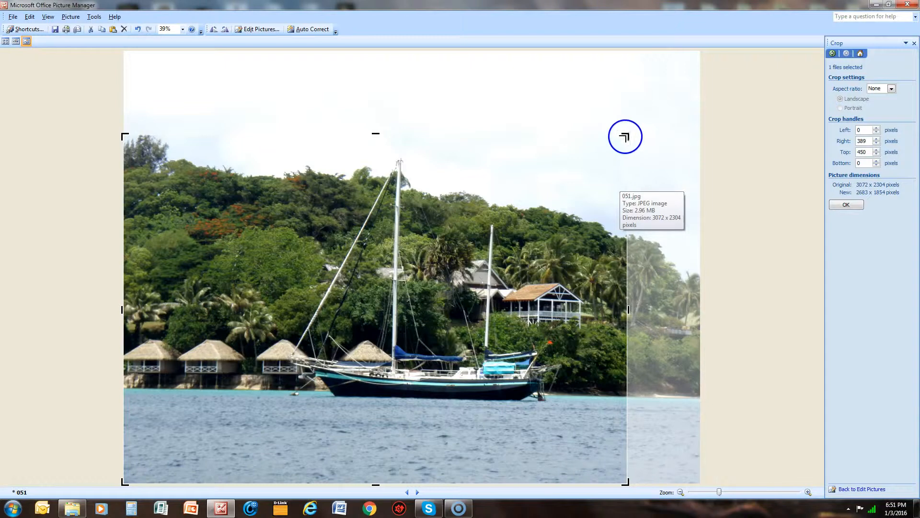
mouse_move(625, 137)
left_mouse_down()
mouse_move(649, 125)
mouse_move(638, 131)
left_mouse_up()
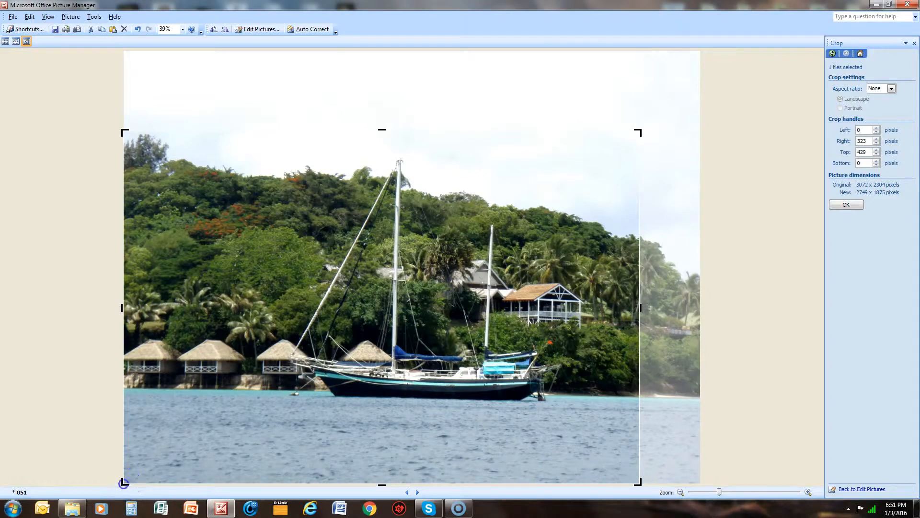
left_click_drag(124, 482, 130, 464)
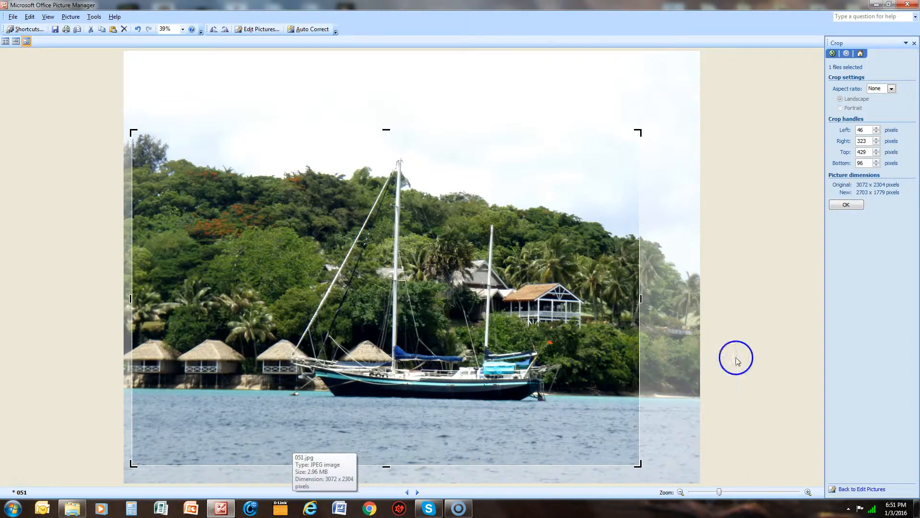
left_click(849, 206)
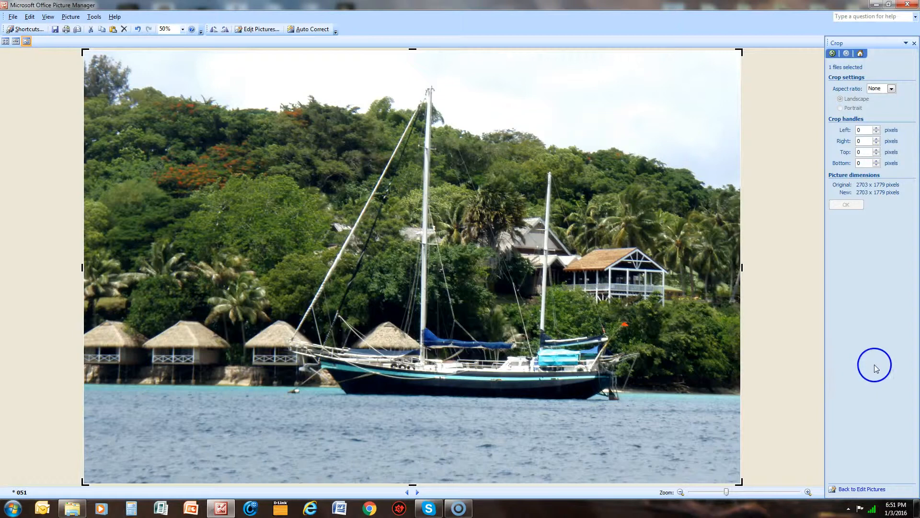
Step: Review the rotate and flip options and the compression settings available for the picture
left_click(258, 30)
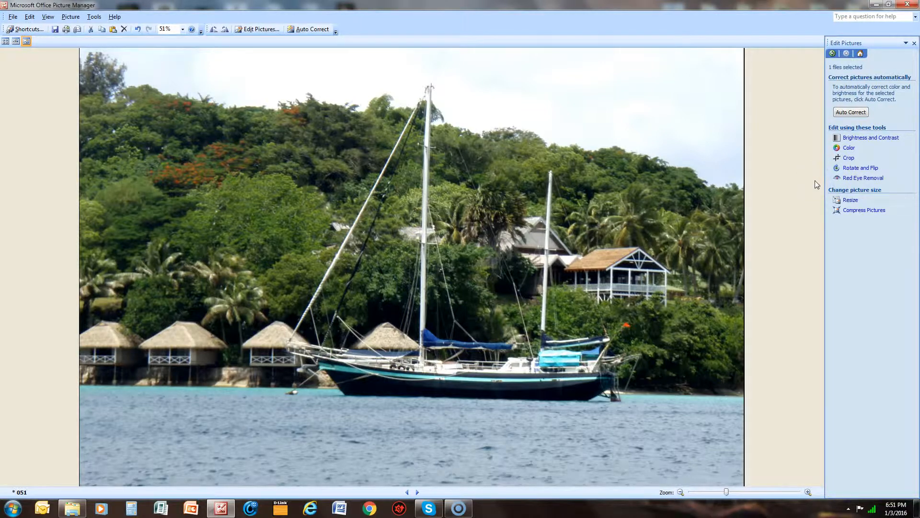
left_click(861, 168)
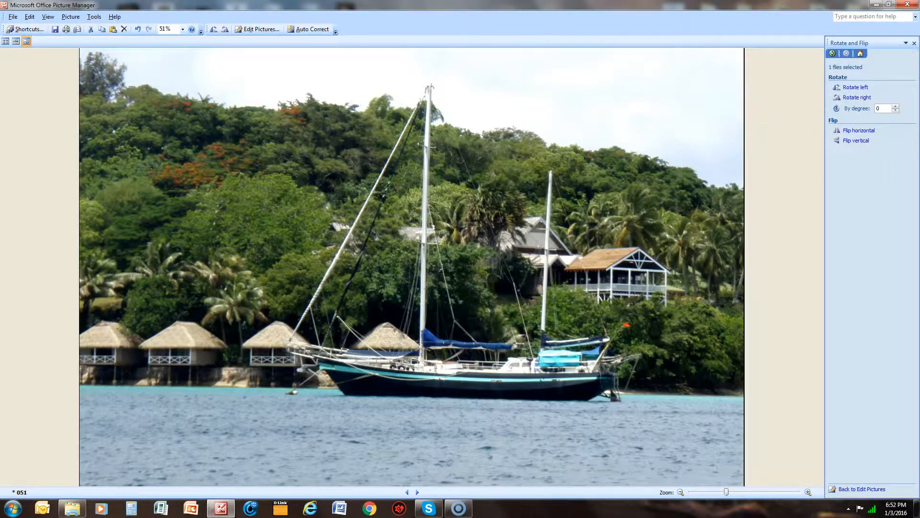
left_click(250, 32)
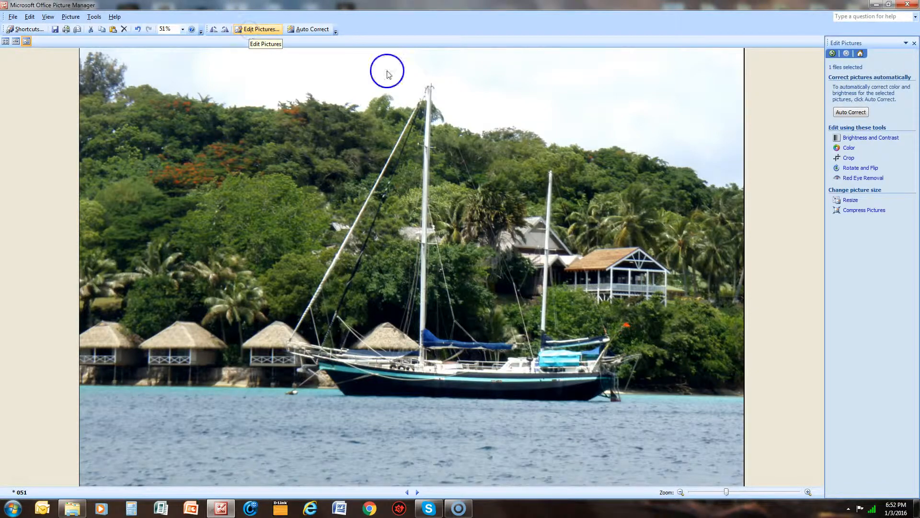
left_click(848, 211)
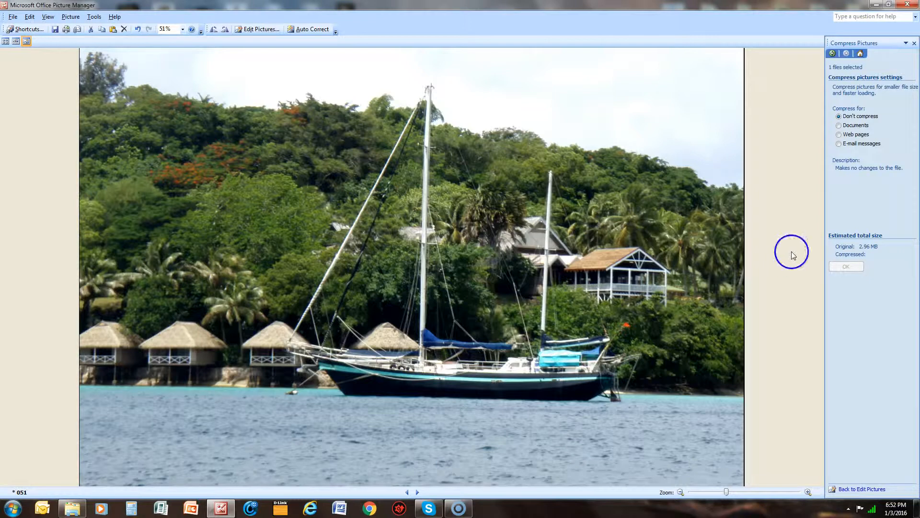
Step: Resize the cropped photo to 50 percent of its original width and height
left_click(249, 32)
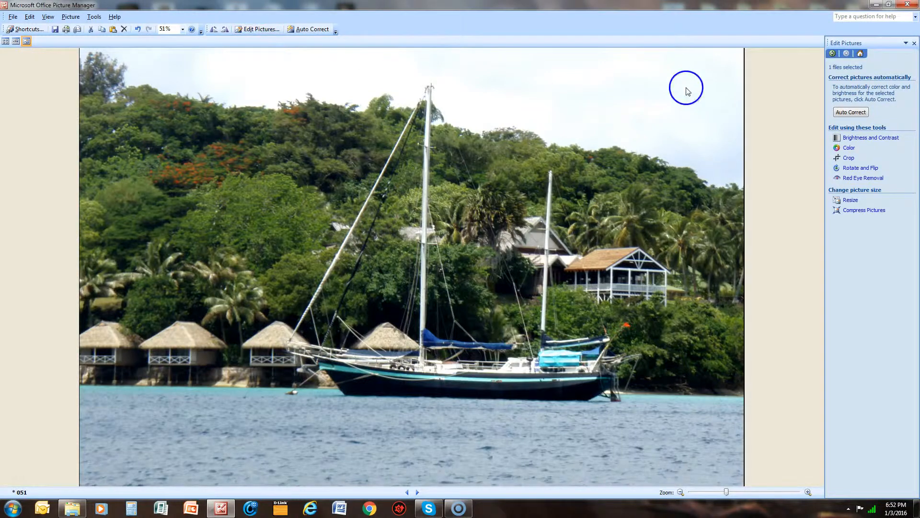
left_click(851, 201)
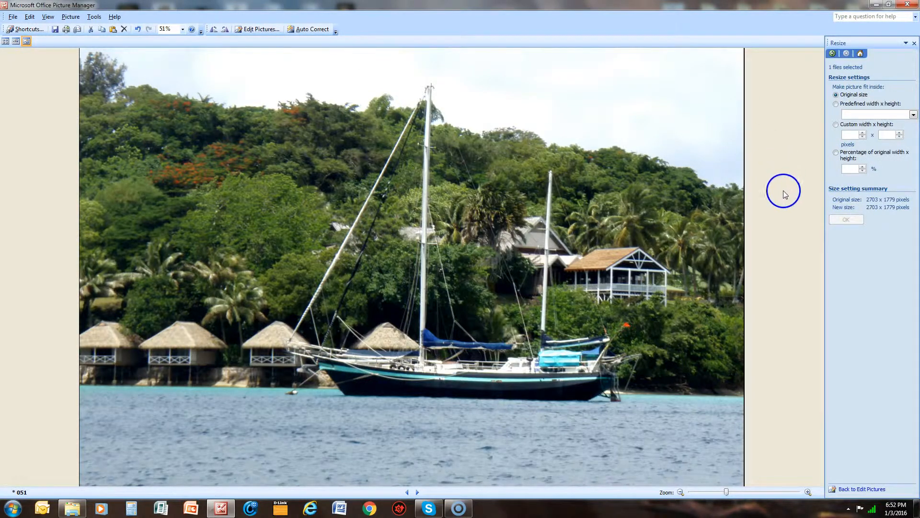
left_click(850, 135)
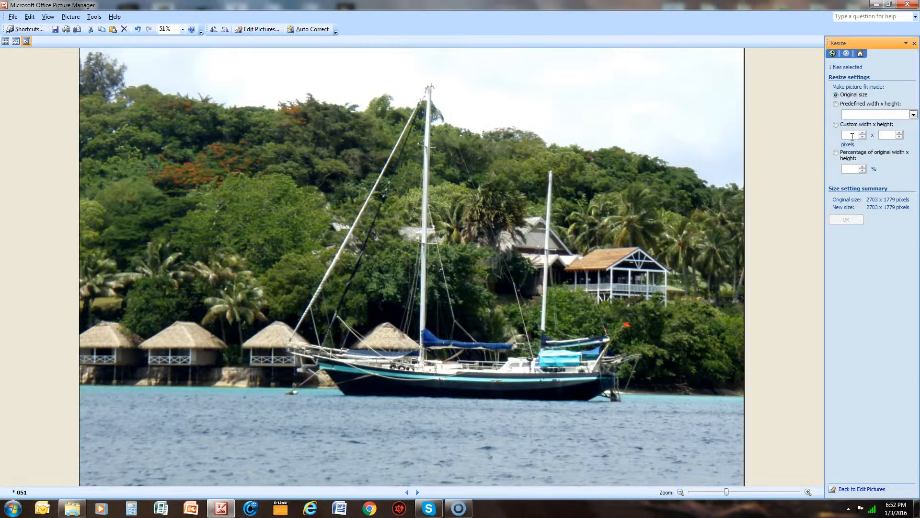
left_click(835, 152)
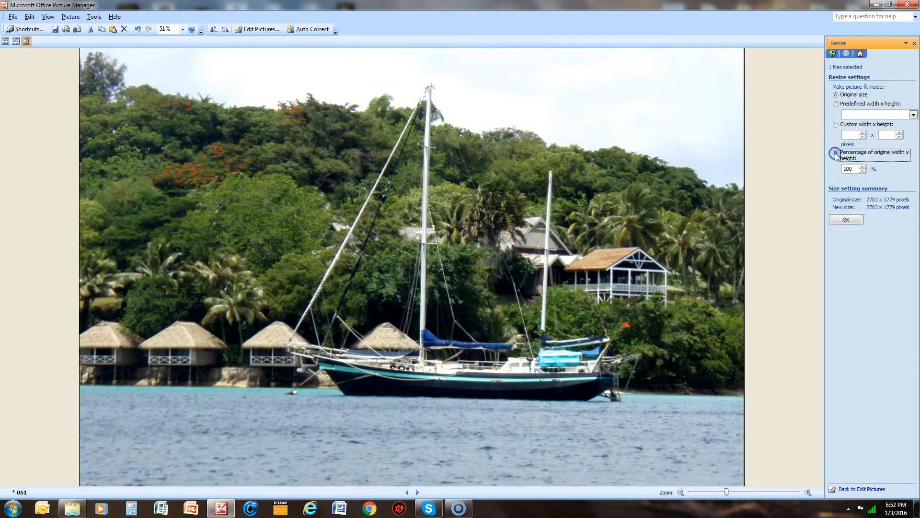
left_click(848, 168)
left_click(854, 169)
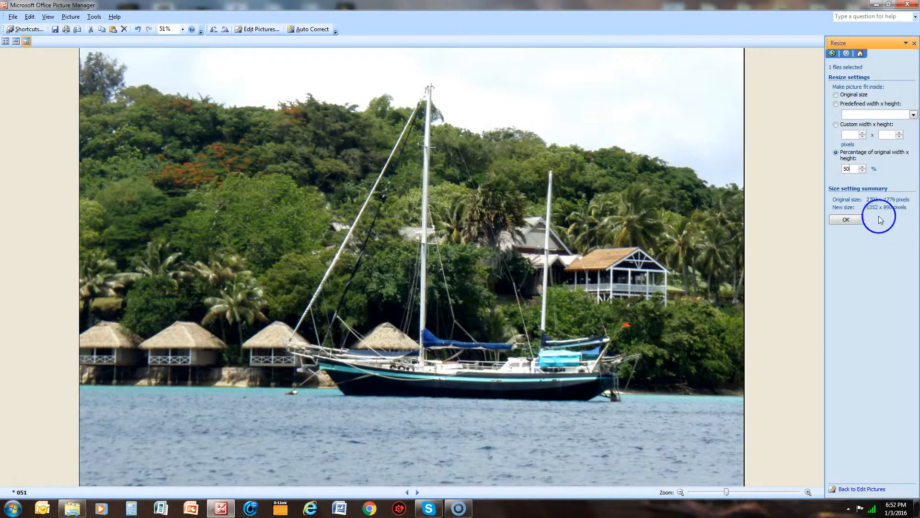
left_click(847, 220)
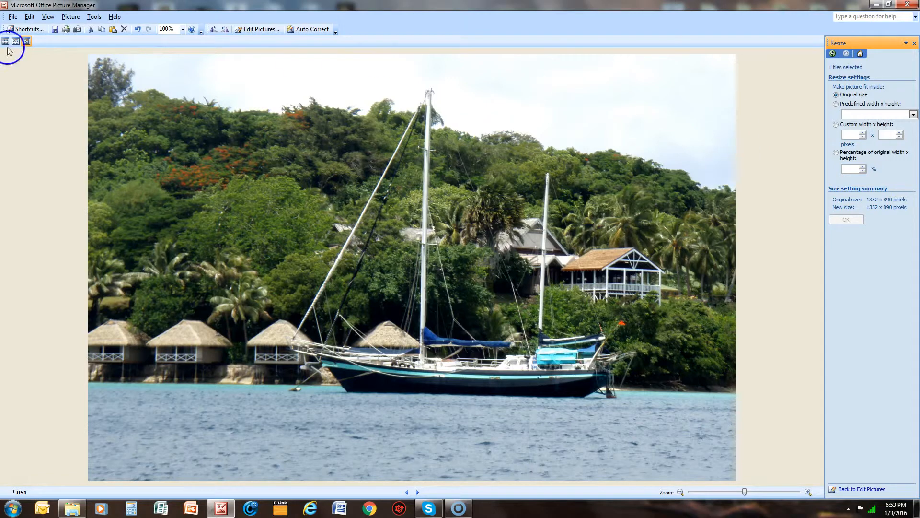
Step: Save the edited photo as JPEG file 051 in the Pictures library, replacing the existing file
left_click(13, 17)
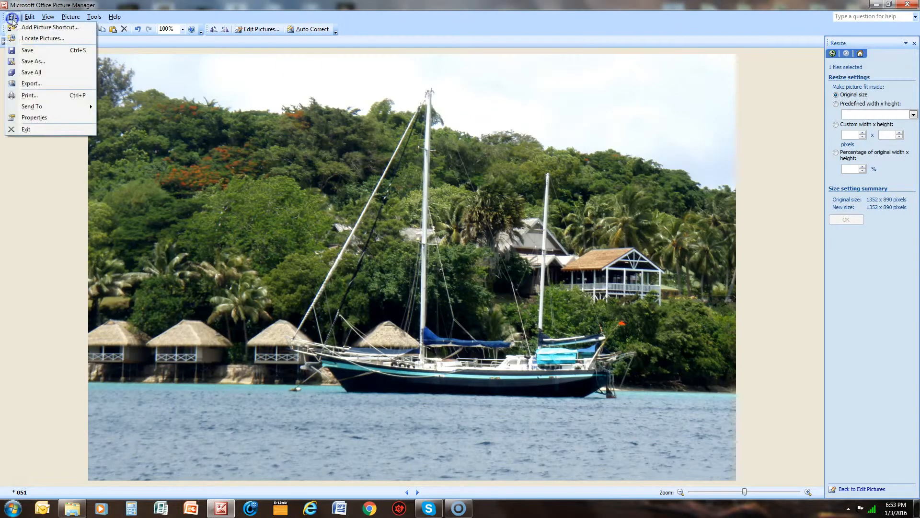
left_click(37, 62)
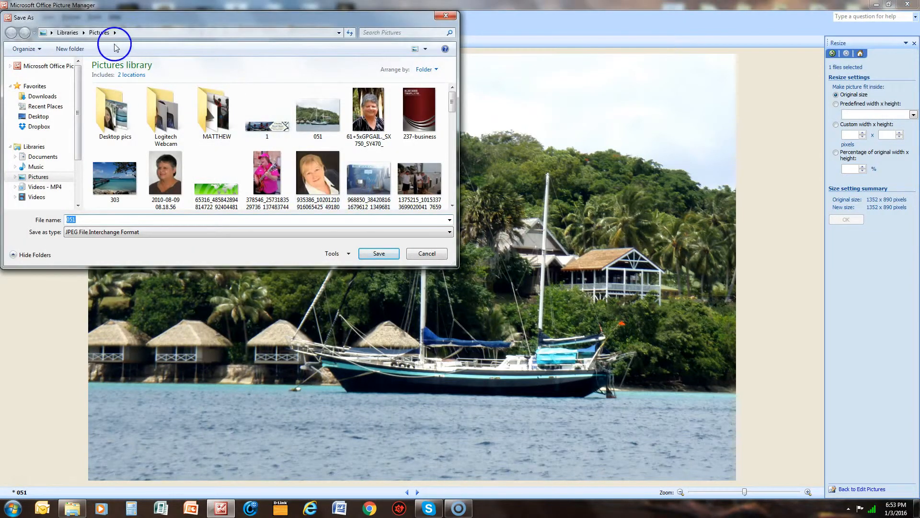
left_click(379, 253)
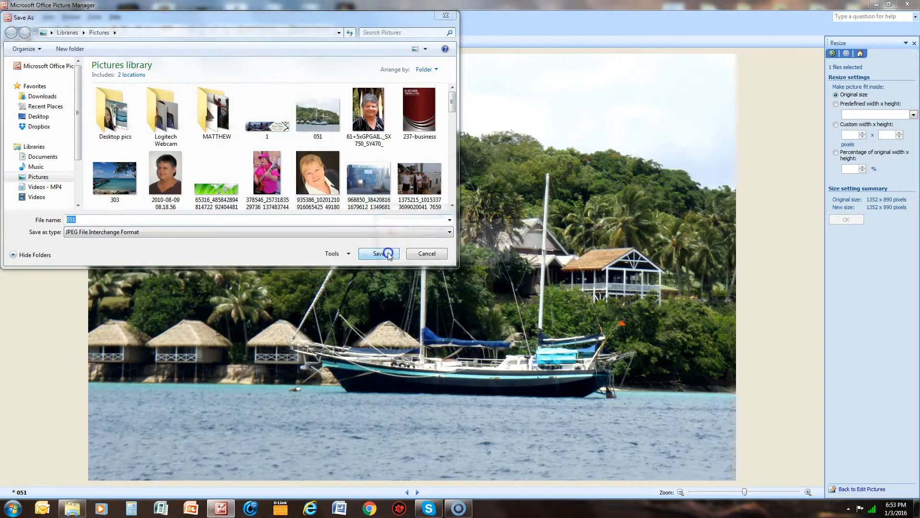
left_click(489, 257)
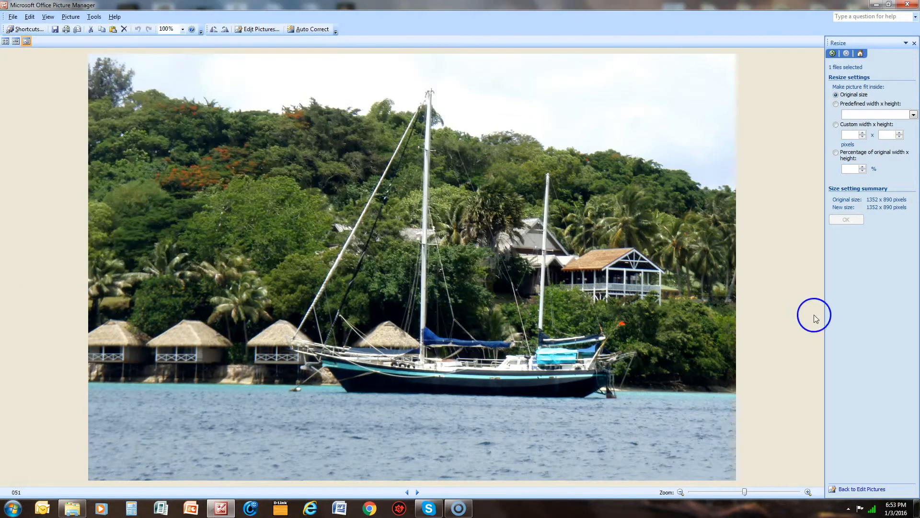